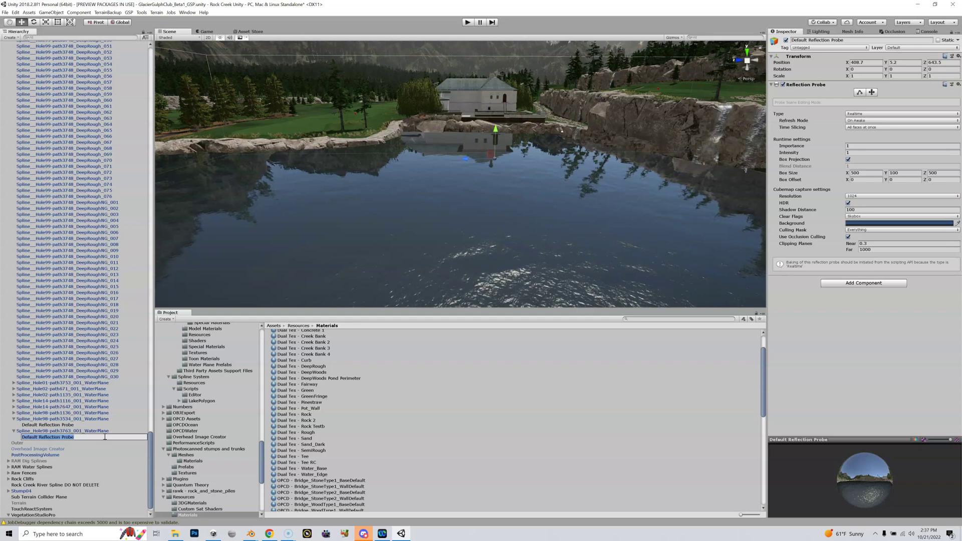
Select the Default Reflection Probe under the hole 98 water plane and orbit around the pond
click(108, 432)
click(108, 437)
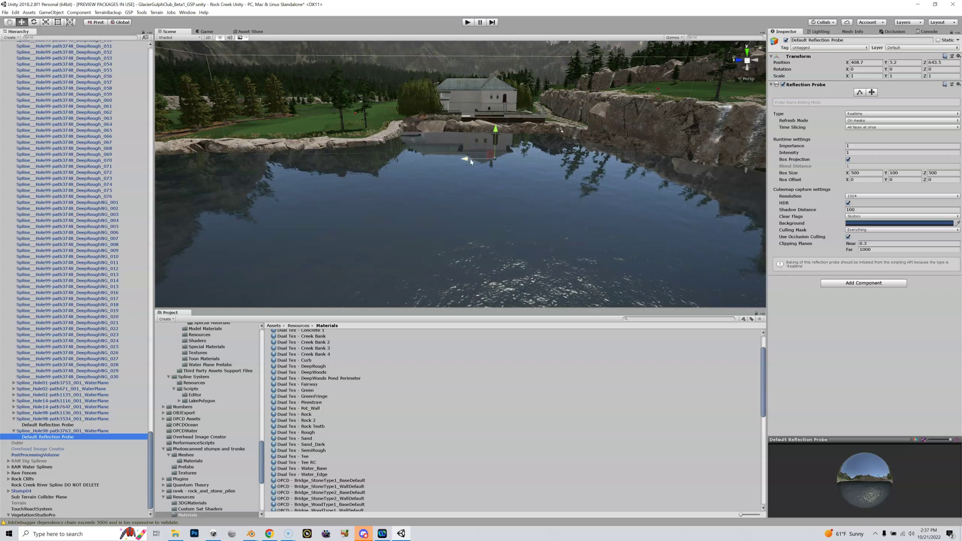
alt+drag(469, 160, 465, 186)
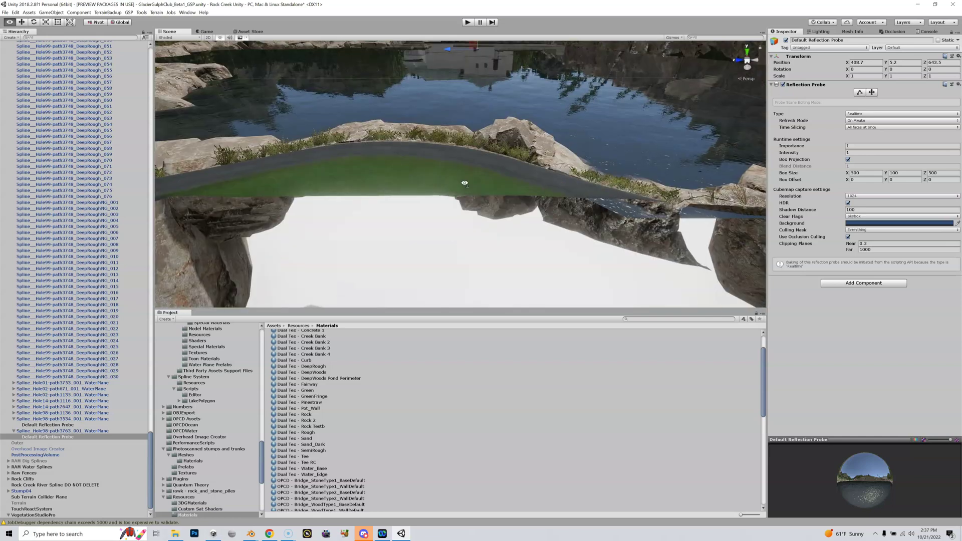
Drop the HumanHeight figure on the green beside the pond, frame it, then delete it
click(655, 319)
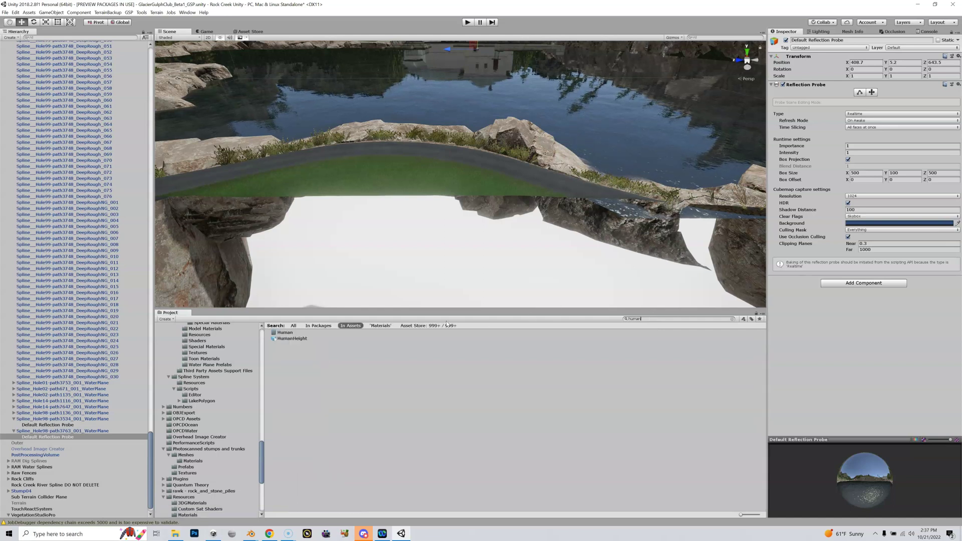
drag(371, 335, 449, 181)
key(f)
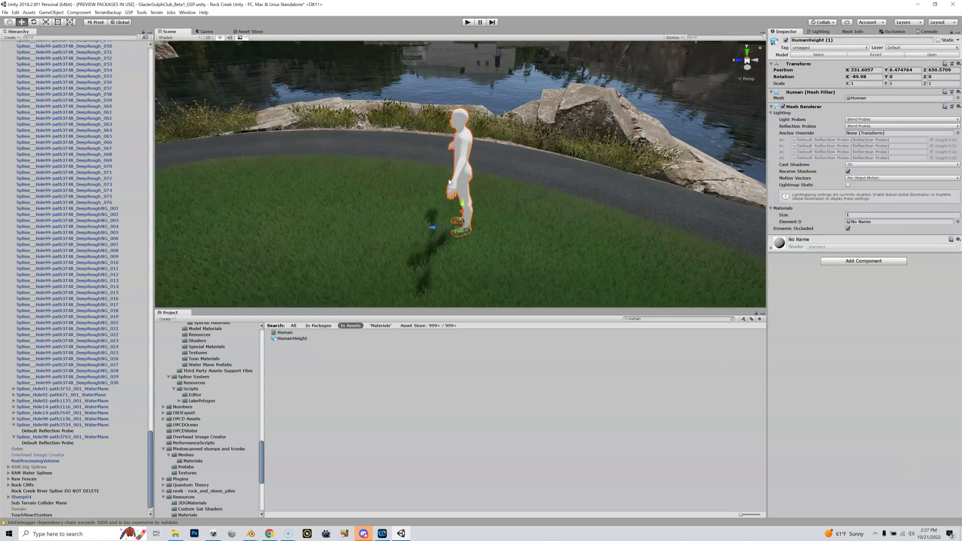
key(Delete)
right_drag(451, 174, 461, 144)
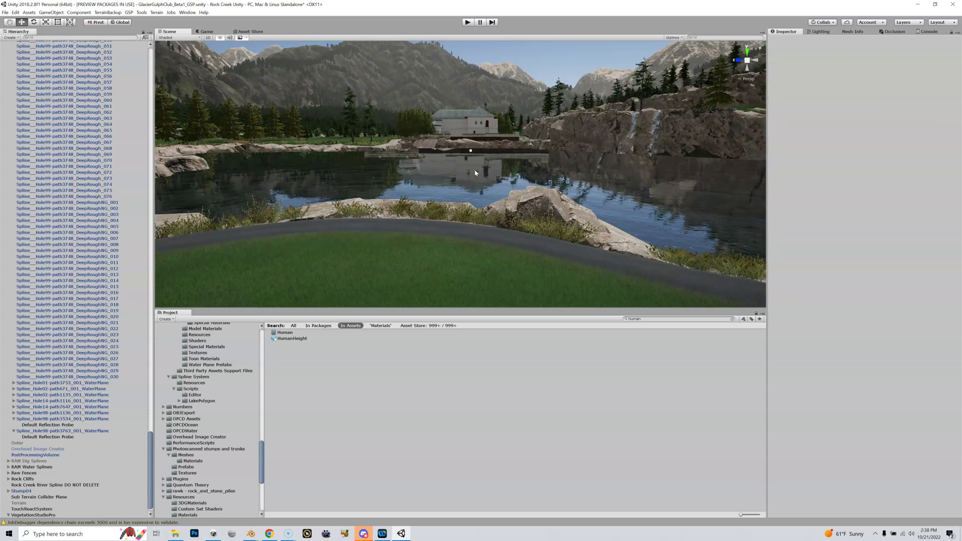
Fly across the lake toward the house from the fairway and select the Default Reflection Probe
right_drag(378, 170, 391, 145)
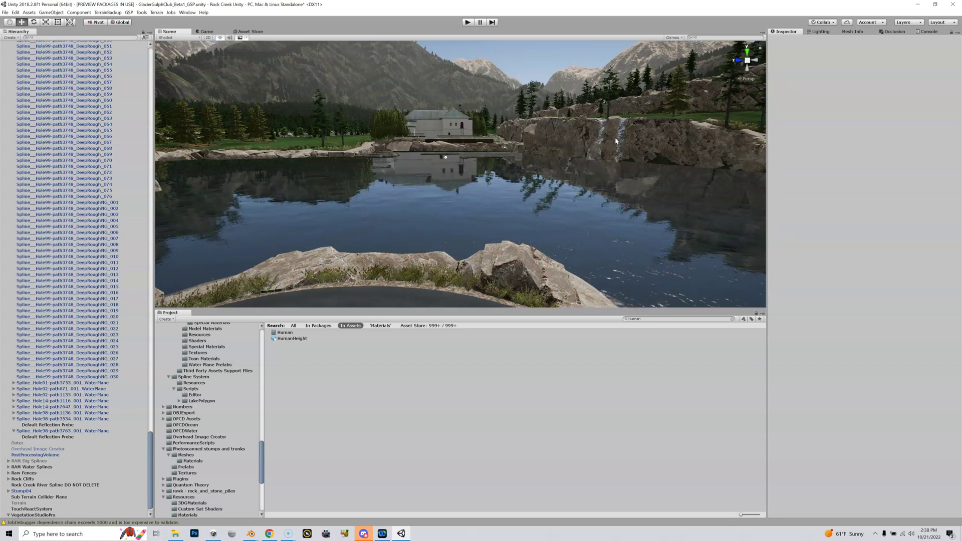
right_drag(622, 143, 513, 185)
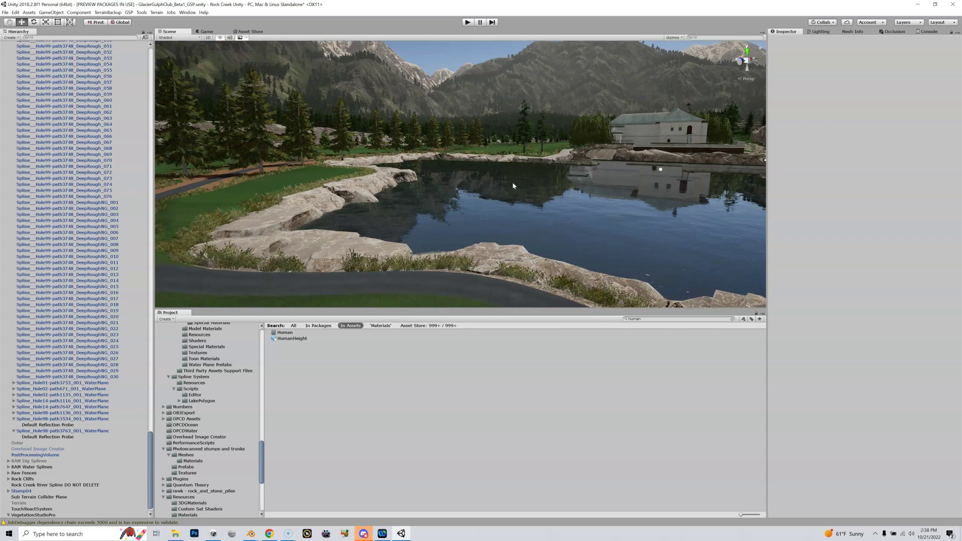
right_drag(430, 158, 518, 159)
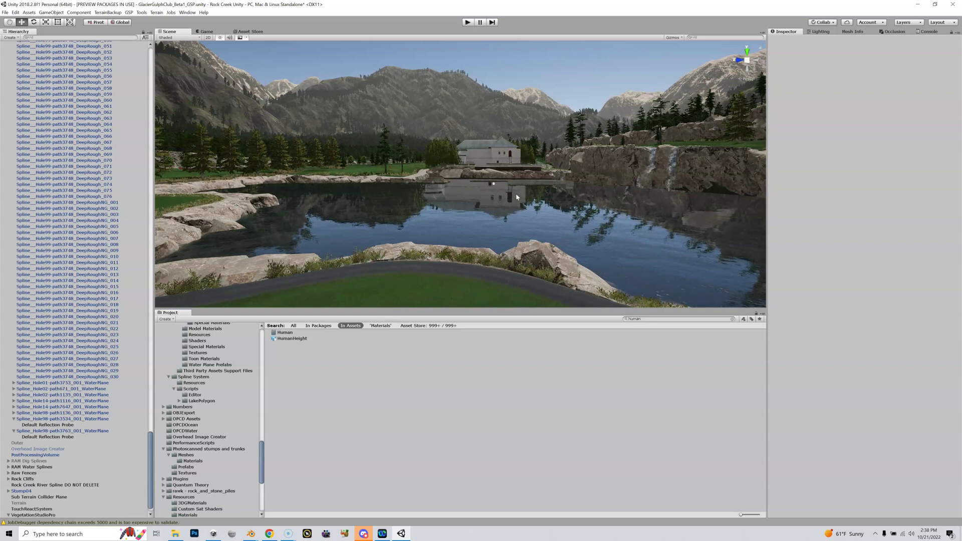
right_drag(494, 191, 504, 199)
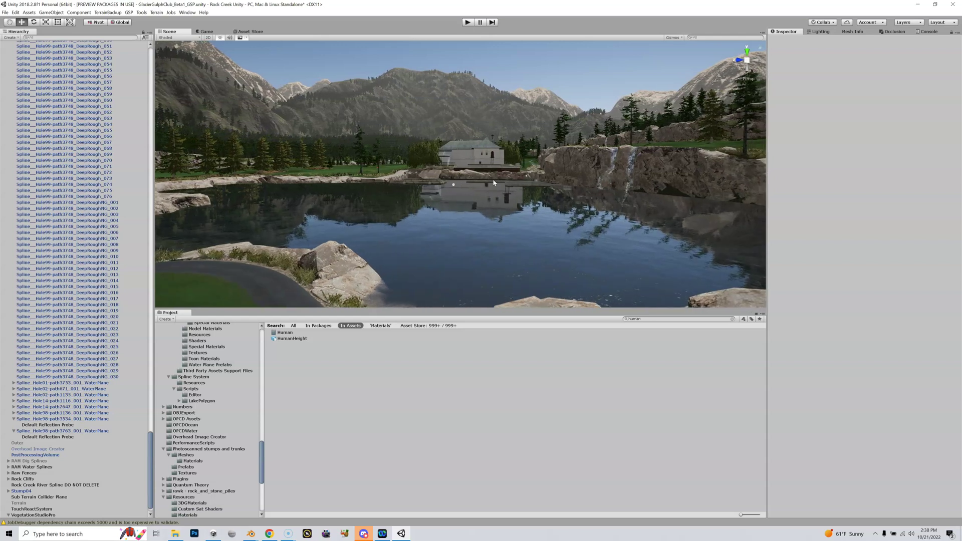
right_drag(484, 186, 490, 192)
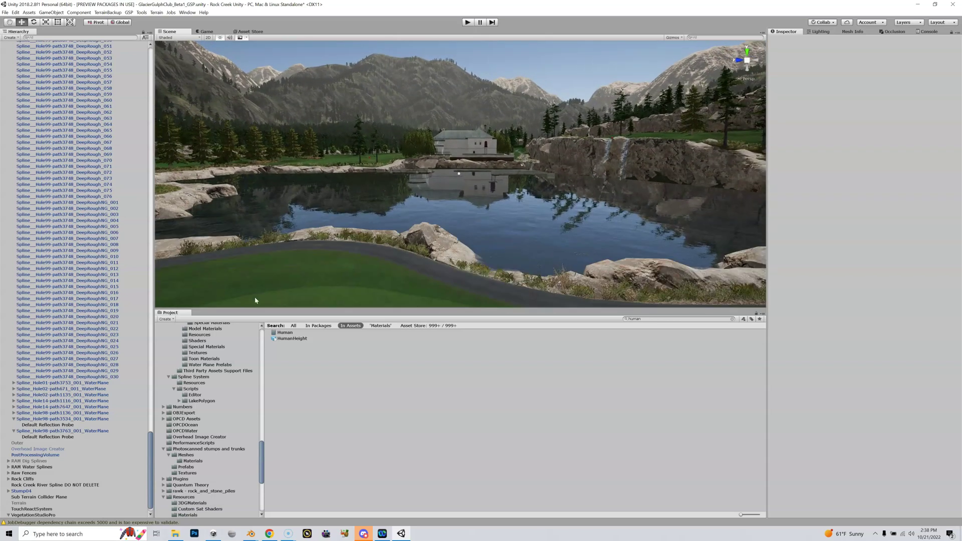
click(69, 436)
mouse_move(434, 195)
right_down()
mouse_move(426, 204)
mouse_move(440, 208)
mouse_move(447, 248)
mouse_move(436, 206)
right_up()
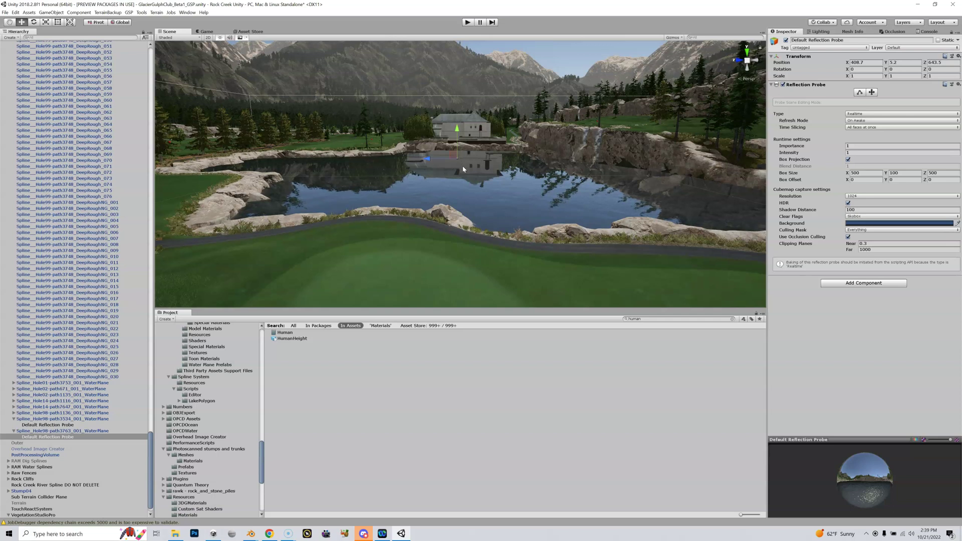
Drag the reflection probe to the pond centre, about X 387.1, Z 643.4
alt+drag(463, 169, 521, 261)
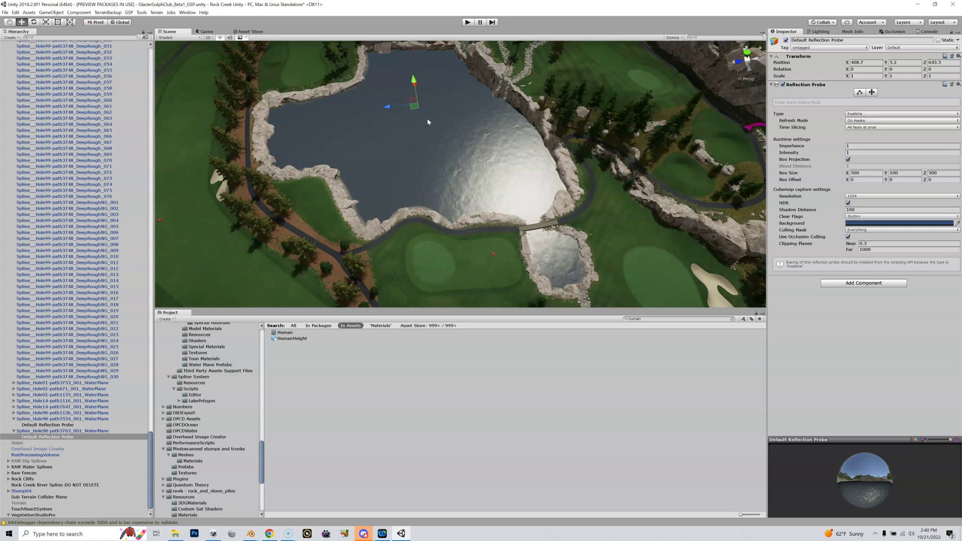
drag(412, 107, 437, 177)
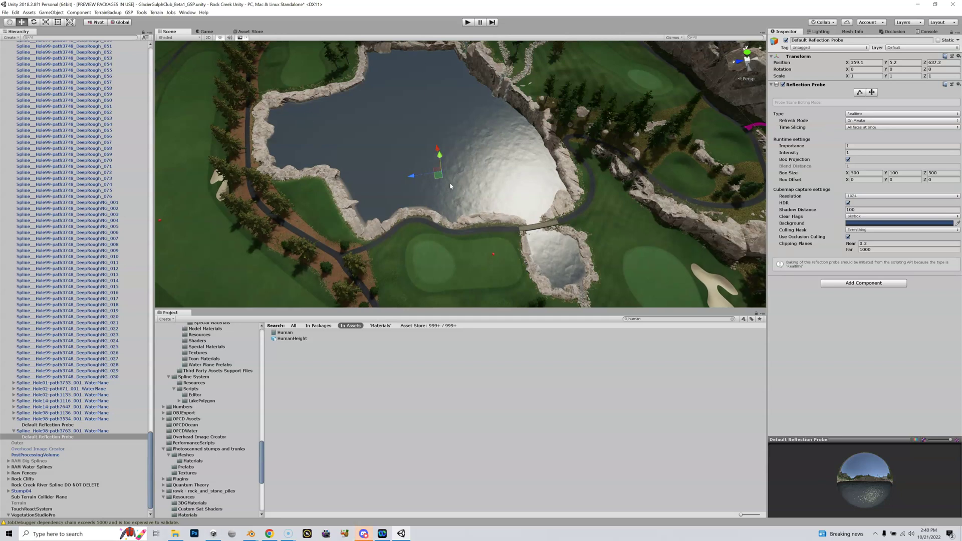
drag(439, 174, 420, 135)
right_drag(454, 198, 404, 107)
key(w)
key(s)
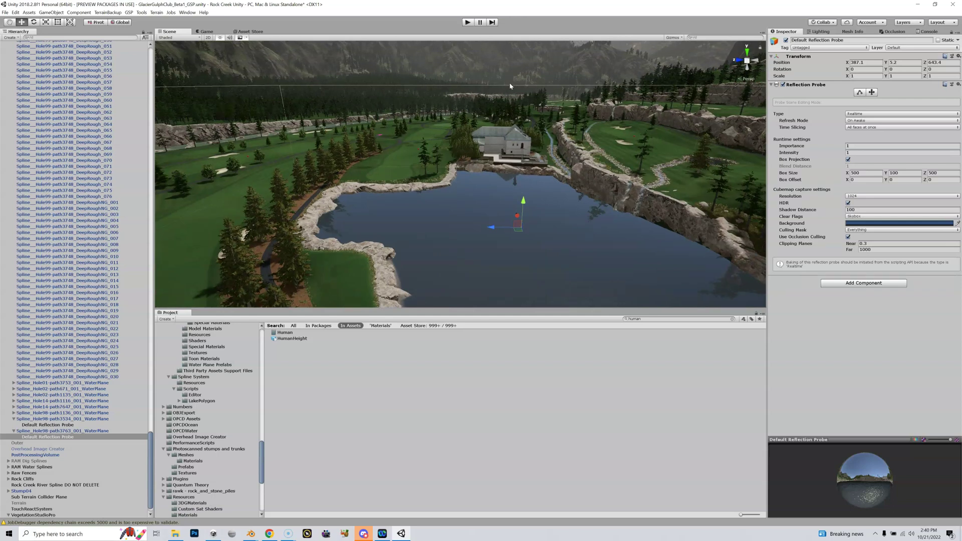
mouse_move(374, 102)
right_down()
mouse_move(375, 131)
mouse_move(378, 114)
right_up()
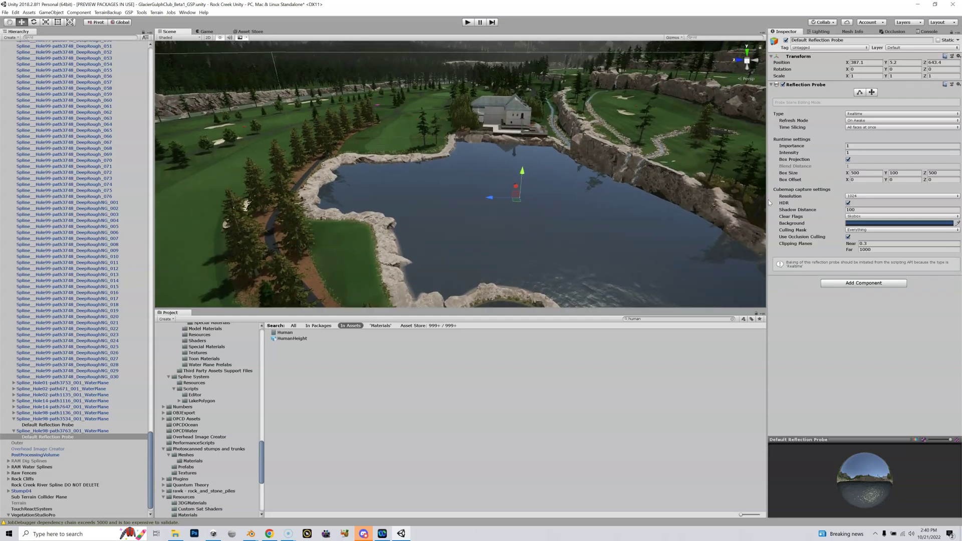
mouse_move(495, 184)
right_down()
mouse_move(511, 167)
mouse_move(496, 177)
mouse_move(511, 218)
mouse_move(646, 222)
mouse_move(521, 155)
mouse_move(504, 170)
right_up()
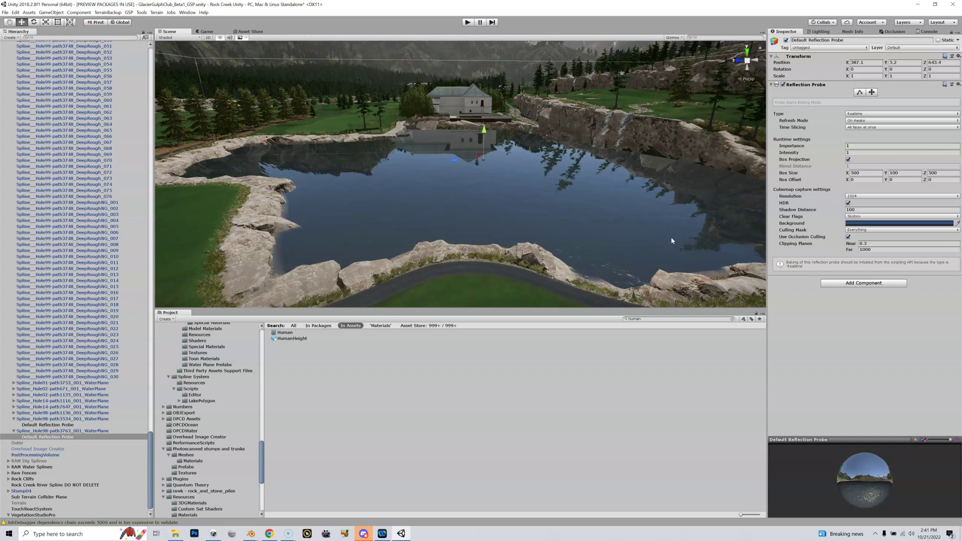
right_drag(567, 213, 511, 156)
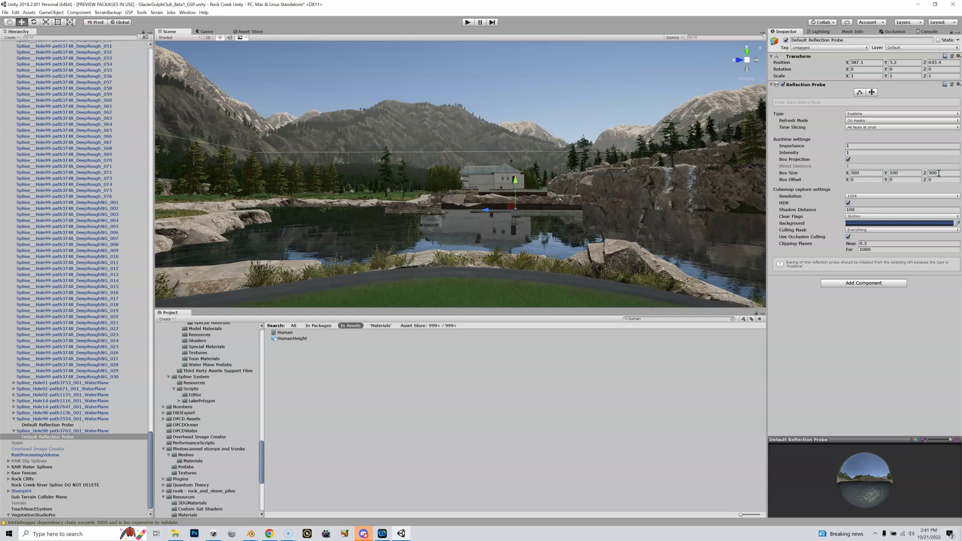
Set the probe's Box Size to X 50, Y 100, Z 50
click(863, 172)
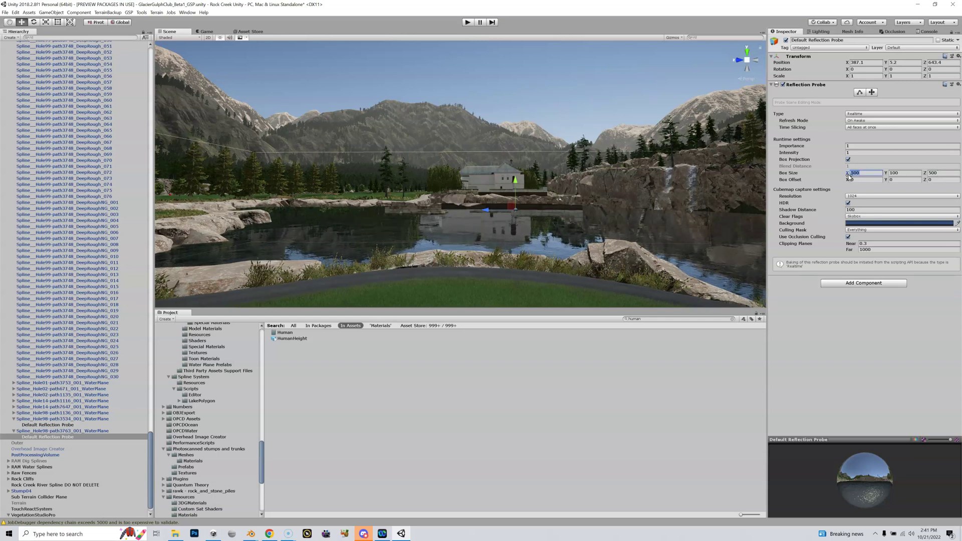
text(5)
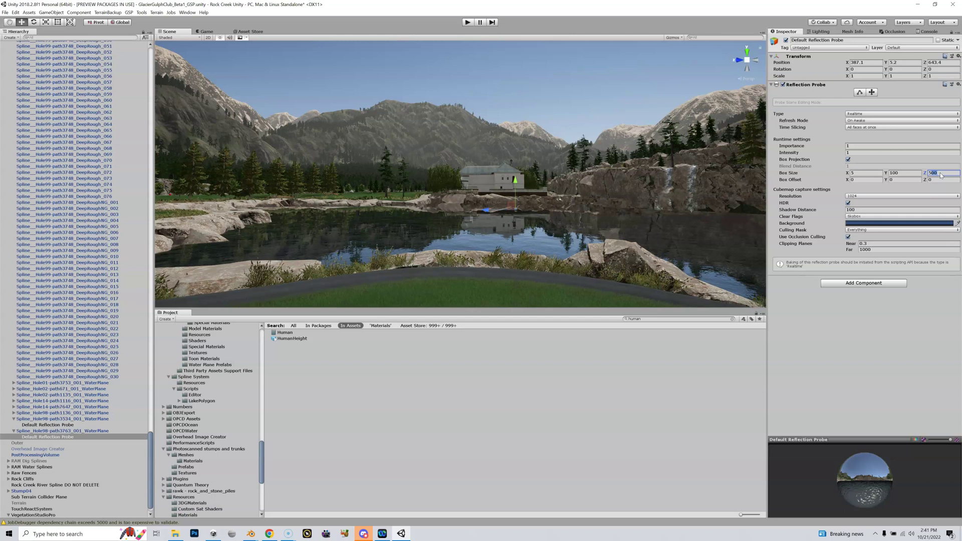
text(55)
key(BackSpace)
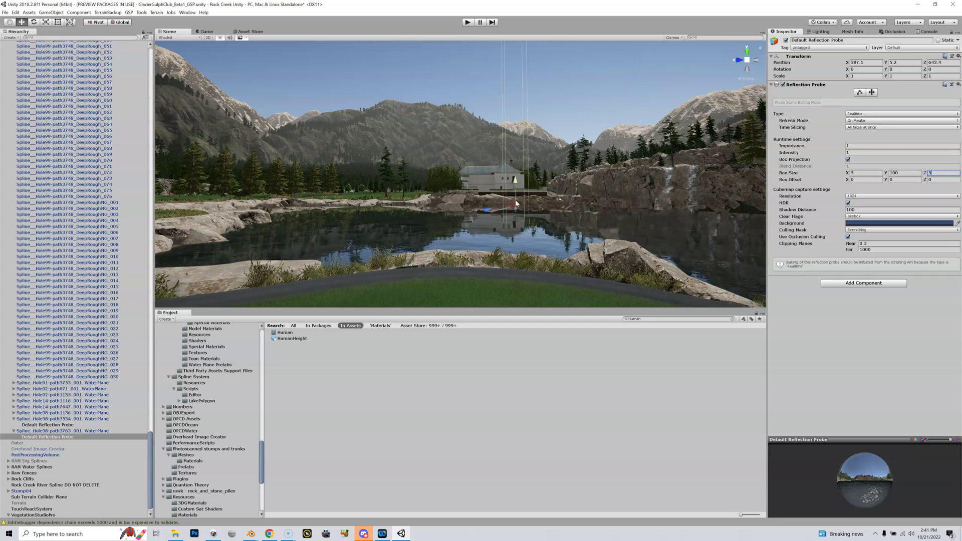
right_drag(493, 218, 544, 216)
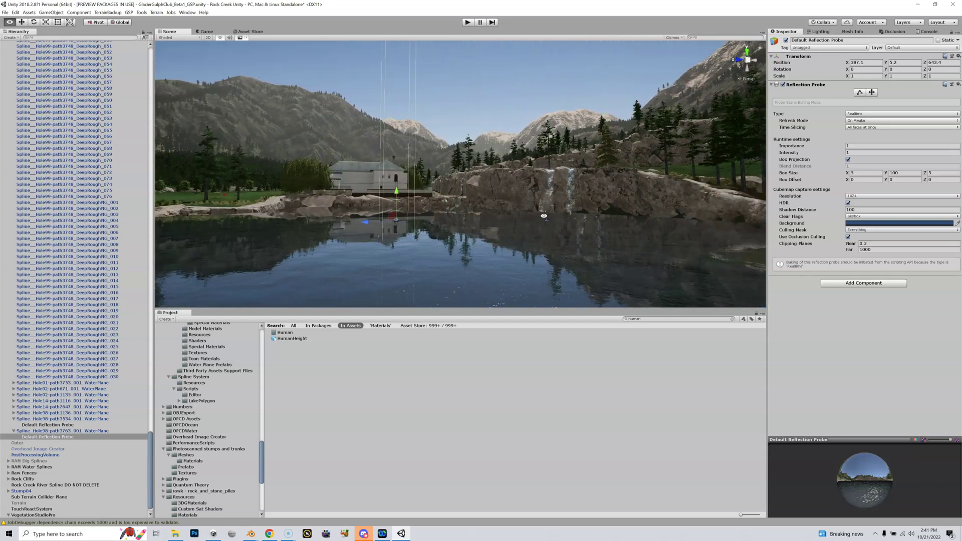
right_drag(485, 215, 419, 218)
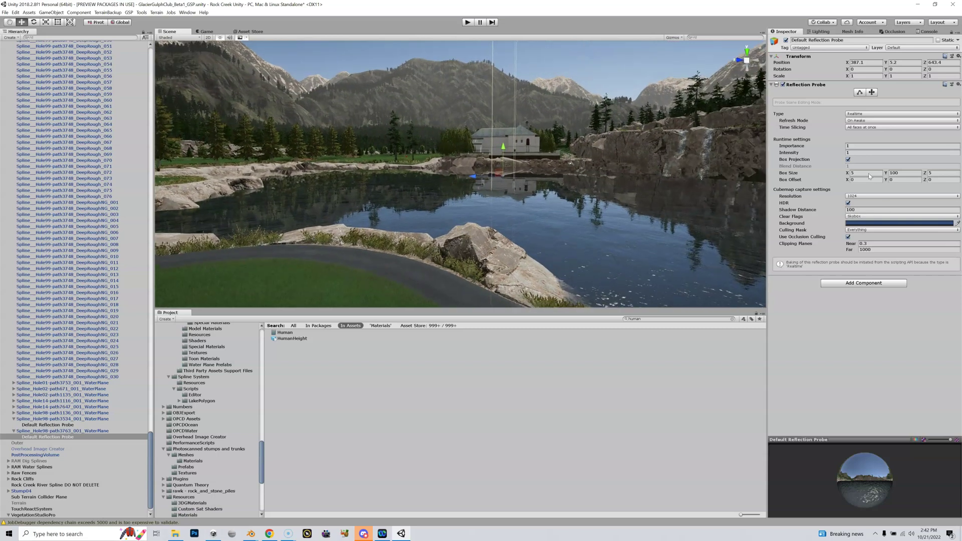
text(0)
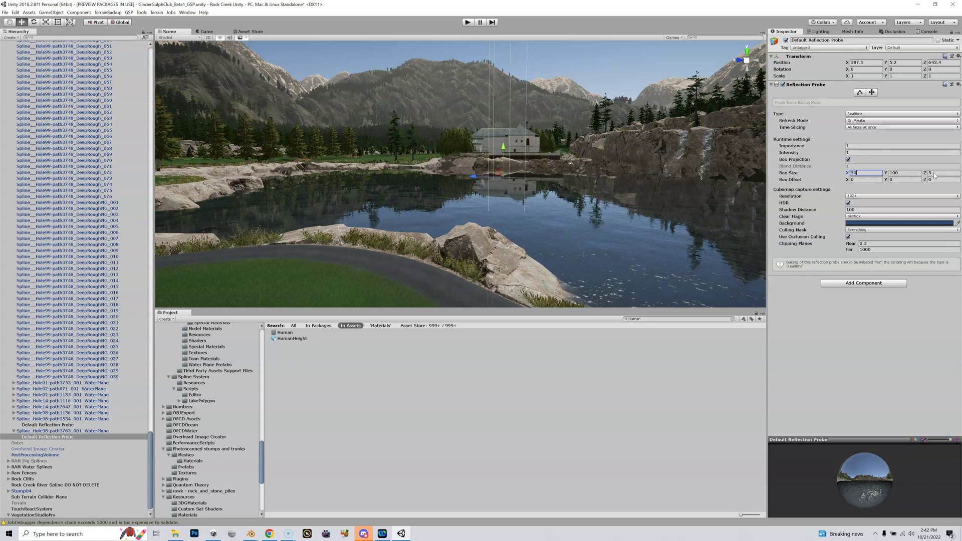
text(0)
Fly around the lake house and cliffs to check the pond's reflections
right_drag(580, 192, 563, 180)
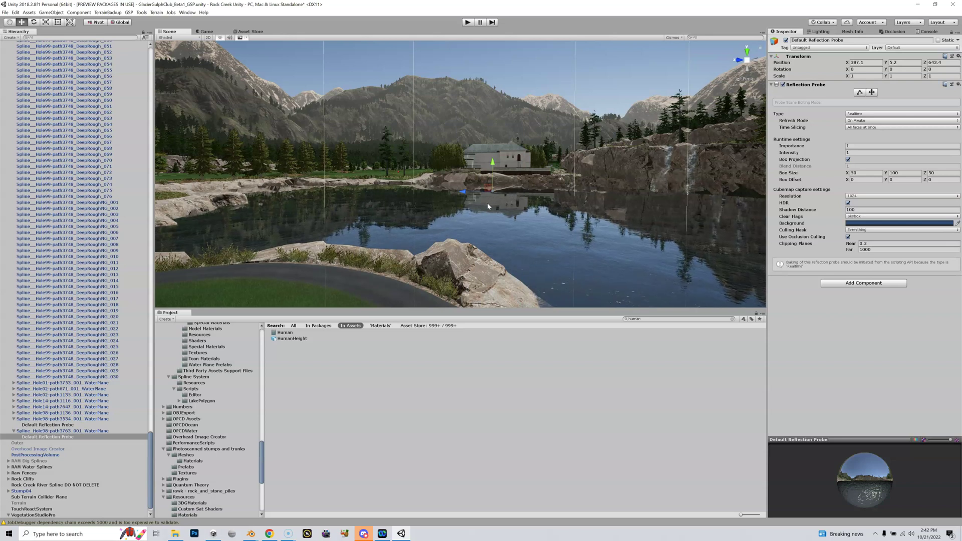
right_drag(487, 203, 487, 236)
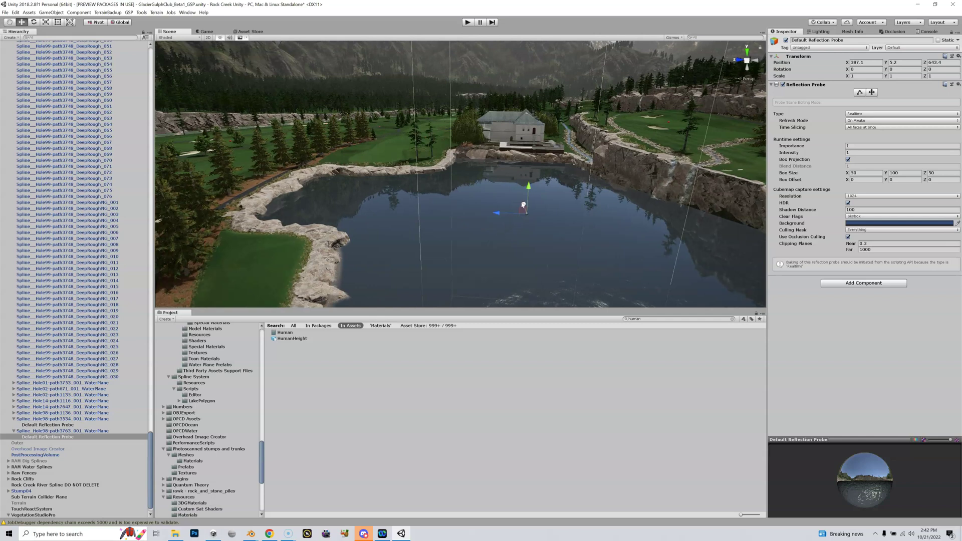
right_drag(522, 204, 522, 201)
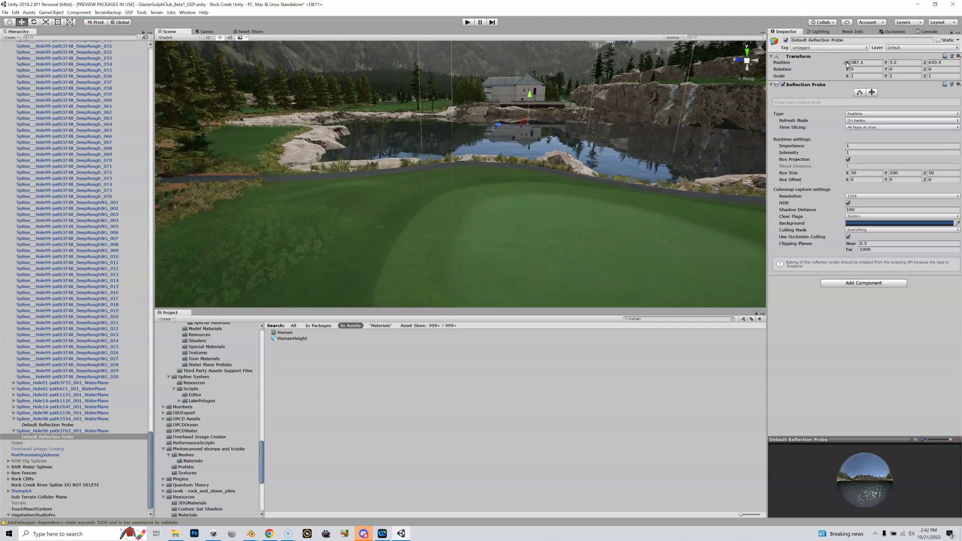
Enter and scrub the probe's Position X to 376.5, then nudge Z to 643.71
text(401)
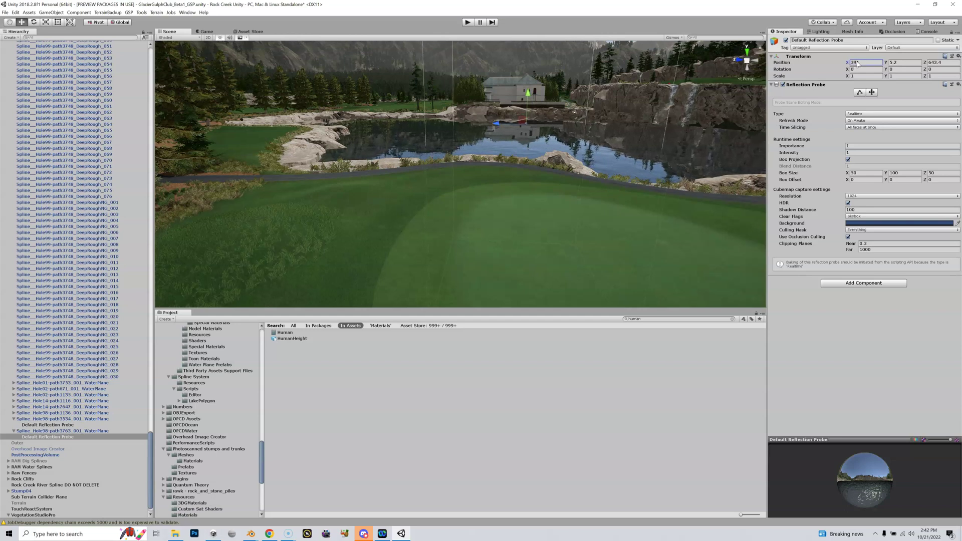
key(BackSpace)
key(BackSpace)
text(14.8)
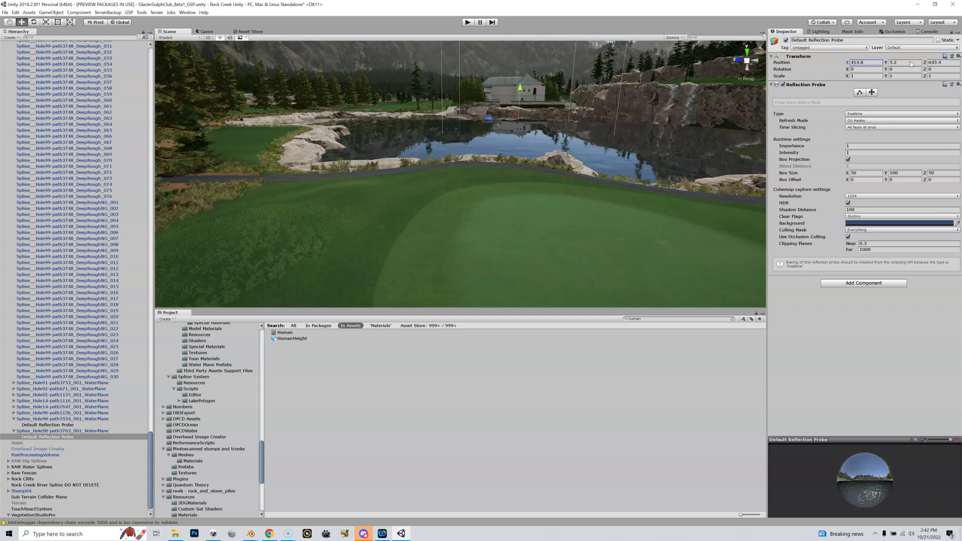
drag(846, 62, 823, 64)
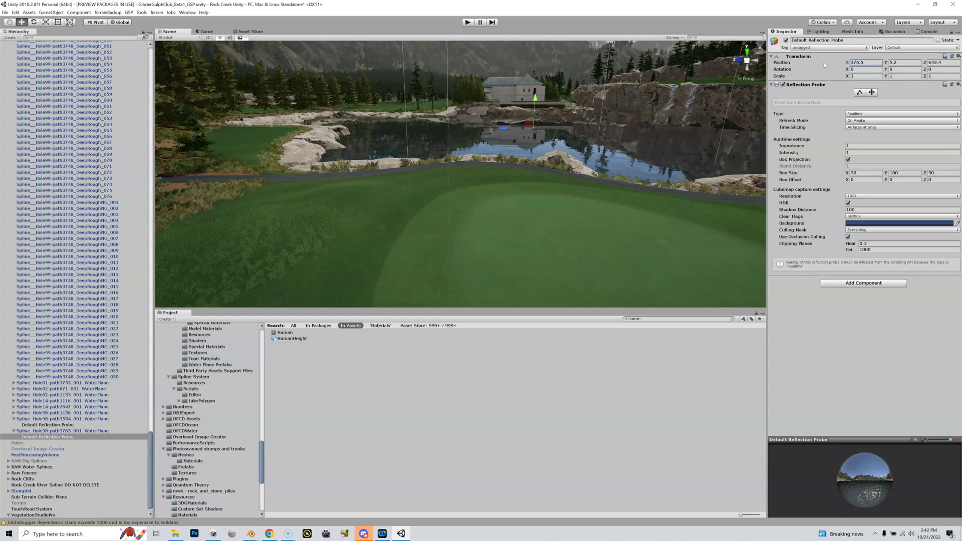
right_drag(479, 218, 483, 195)
drag(461, 193, 460, 192)
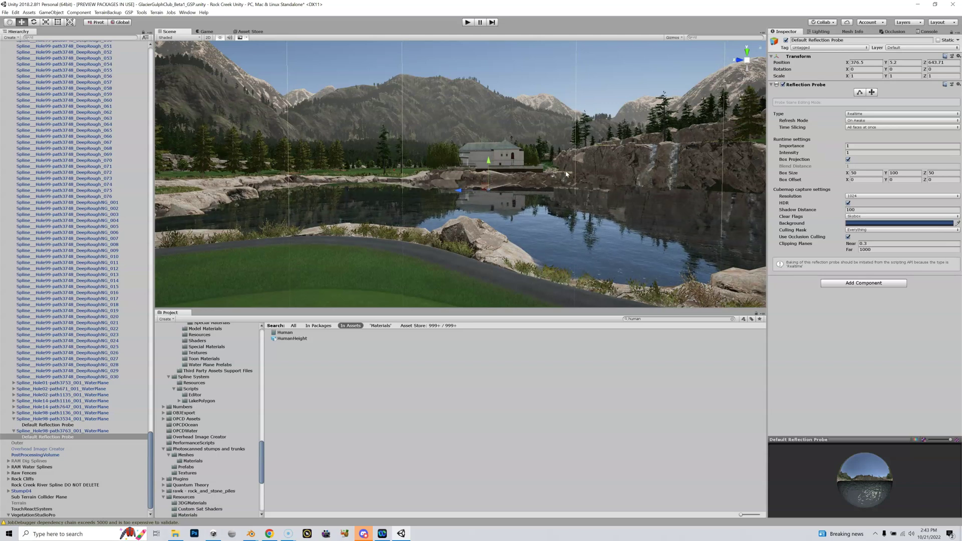
Drag the probe along Z to 645.73, then frame it and fly down to the lake edge
right_drag(507, 183, 548, 188)
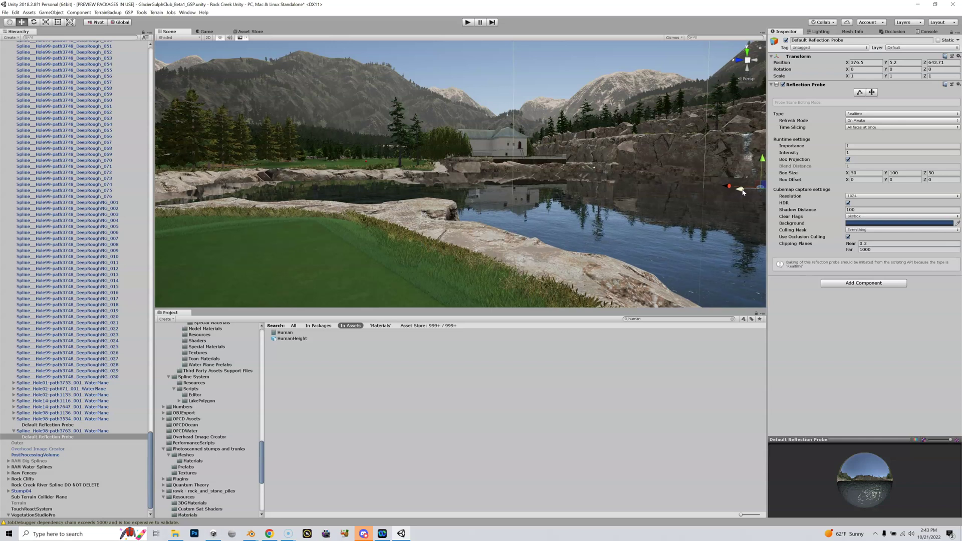
drag(743, 193, 731, 193)
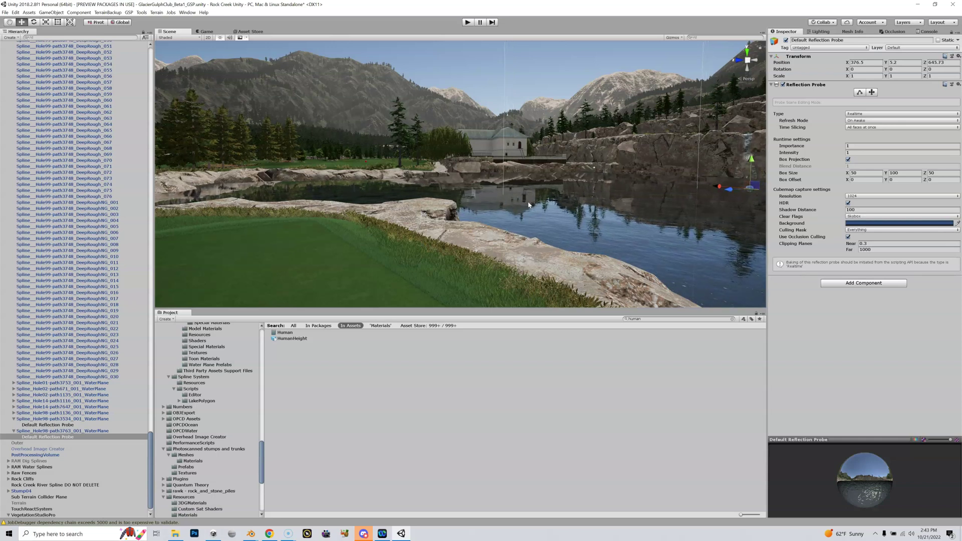
mouse_move(529, 202)
alt+mouse_down()
mouse_move(538, 189)
mouse_move(538, 209)
alt+mouse_up()
key(f)
right_drag(538, 209, 662, 205)
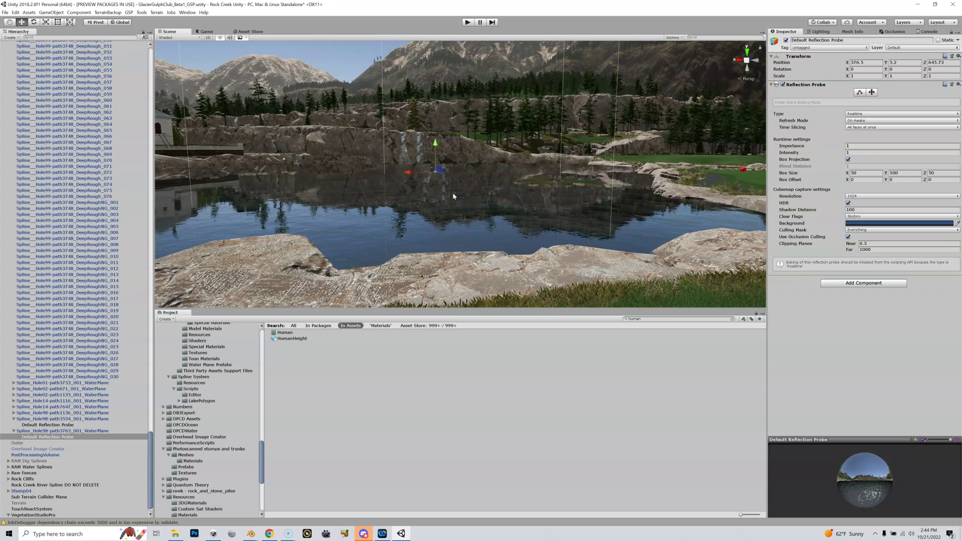
mouse_move(450, 191)
right_down()
mouse_move(278, 187)
mouse_move(460, 190)
right_up()
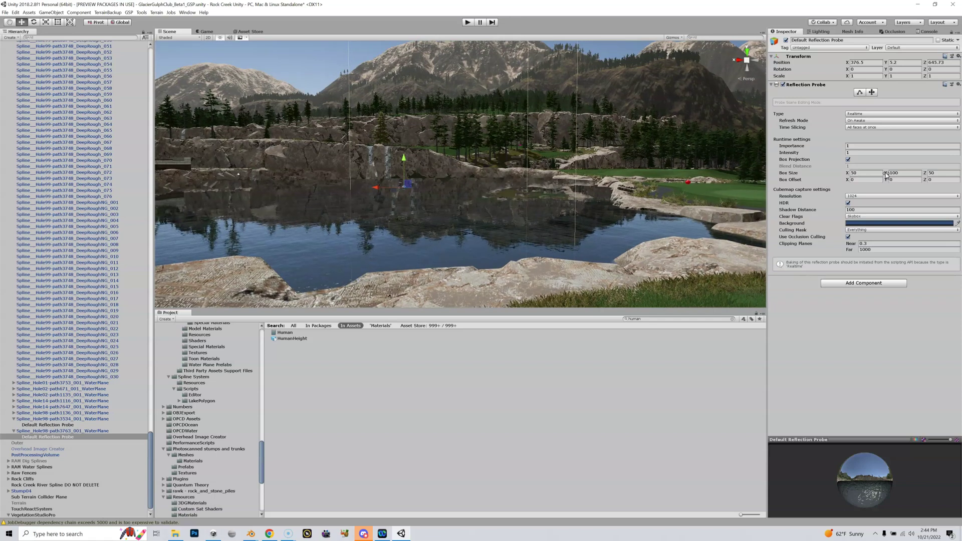
Scrub the probe's Box Size Y from 100 down to 64.5 and fly along the pond
mouse_move(873, 176)
mouse_down()
mouse_move(841, 179)
mouse_move(856, 179)
mouse_up()
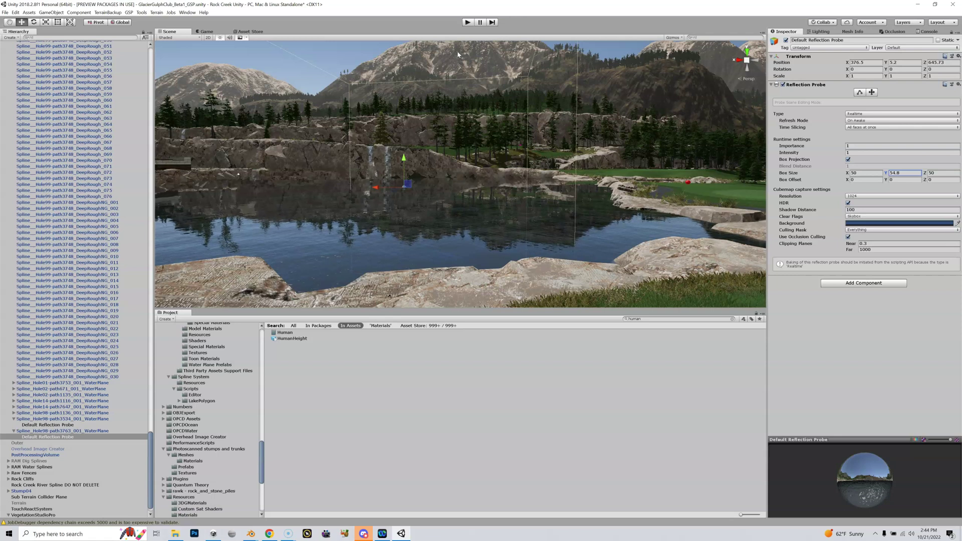
mouse_move(886, 175)
mouse_down()
mouse_move(820, 174)
mouse_move(895, 175)
mouse_up()
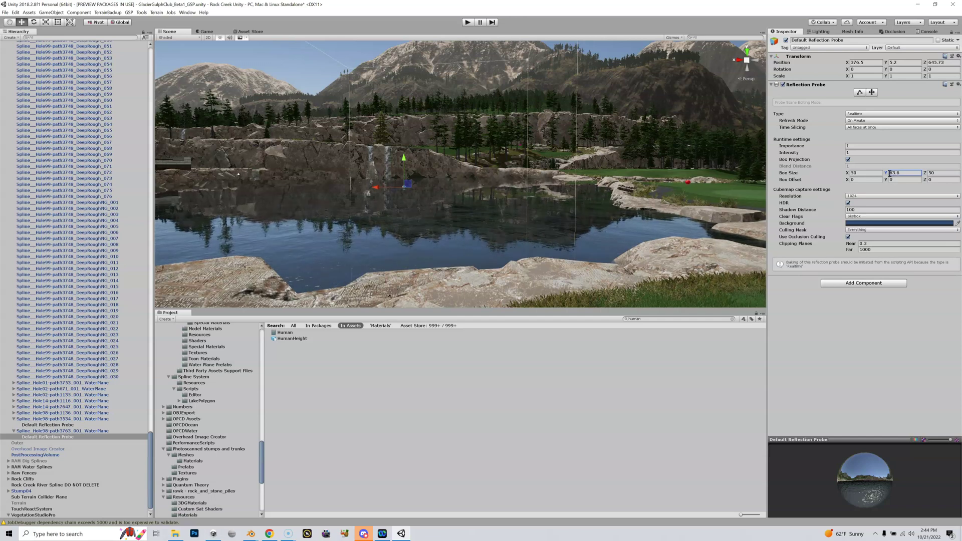
mouse_move(888, 173)
mouse_down()
mouse_move(873, 170)
mouse_move(885, 173)
mouse_up()
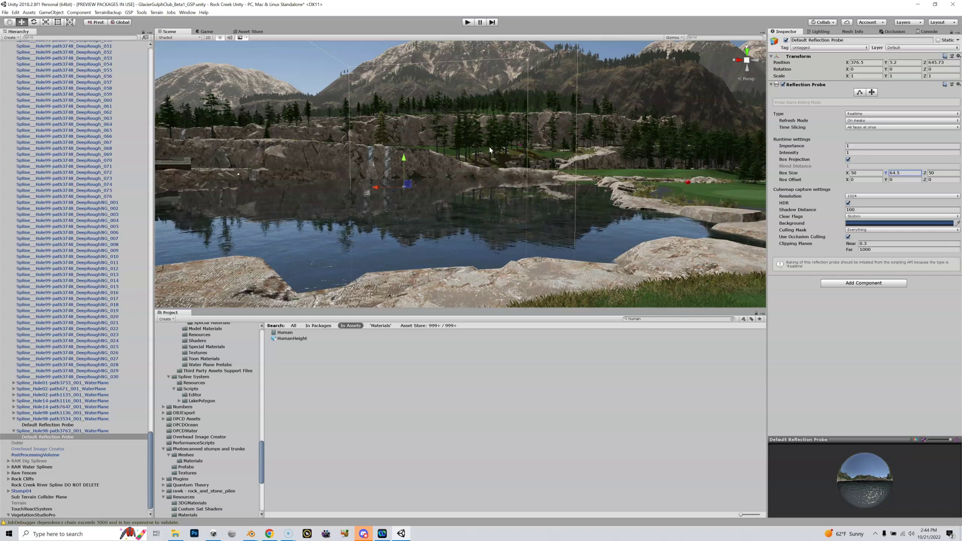
right_drag(494, 198, 483, 121)
key(d)
key(a)
key(a)
key(w)
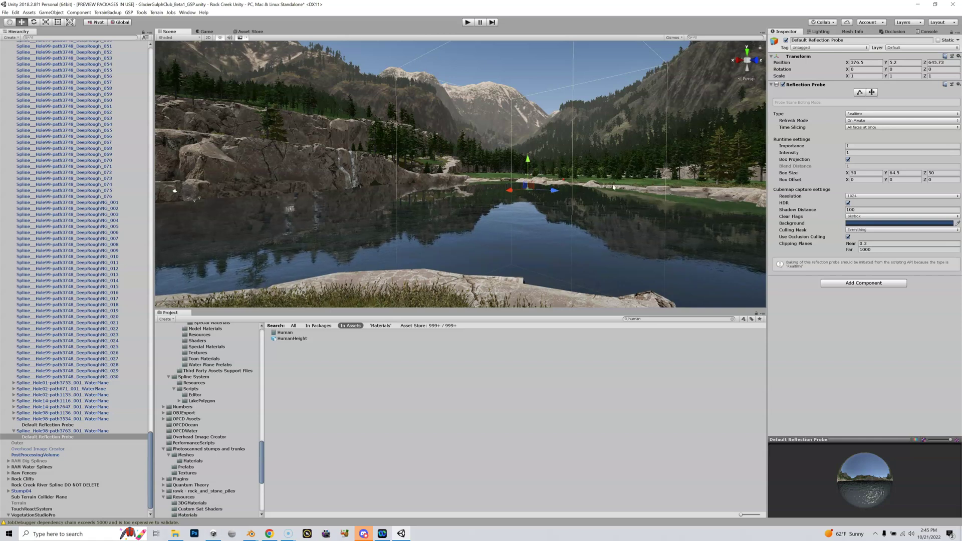
Switch the move handles to Local orientation
right_drag(612, 189, 481, 202)
key(x)
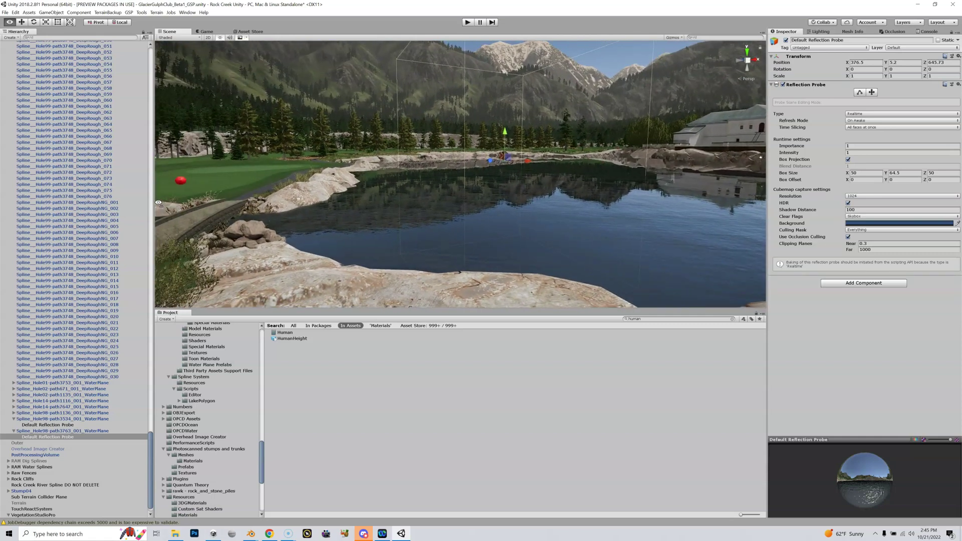
right_drag(175, 190, 176, 190)
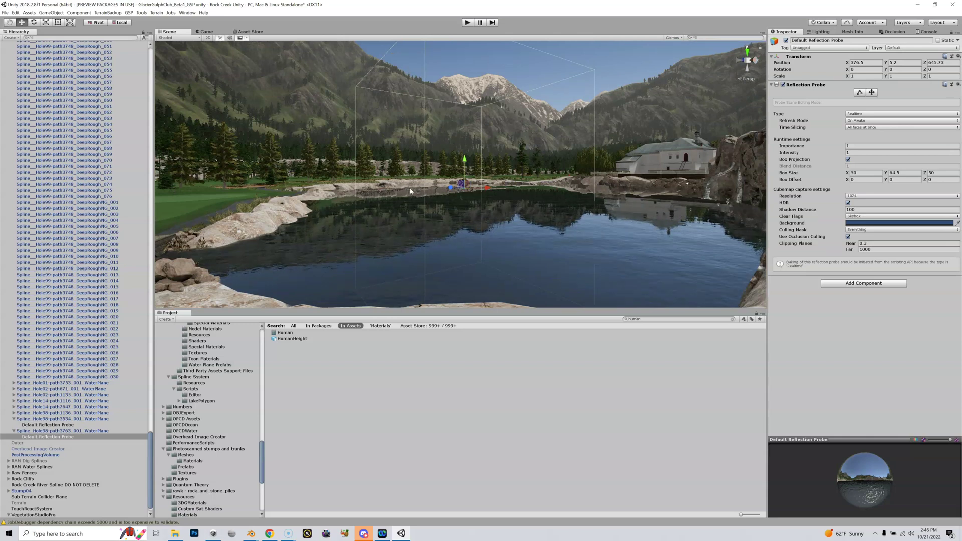
Fly over the pond toward the bridge and green, checking reflections of clubhouse, pines and mountains
right_drag(410, 191, 376, 192)
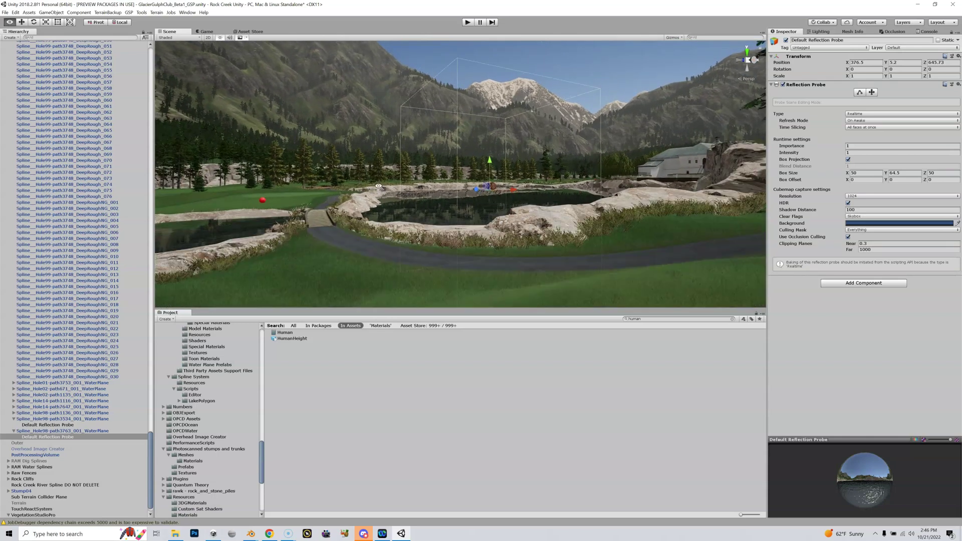
key(w)
right_drag(431, 179, 614, 196)
key(s)
key(w)
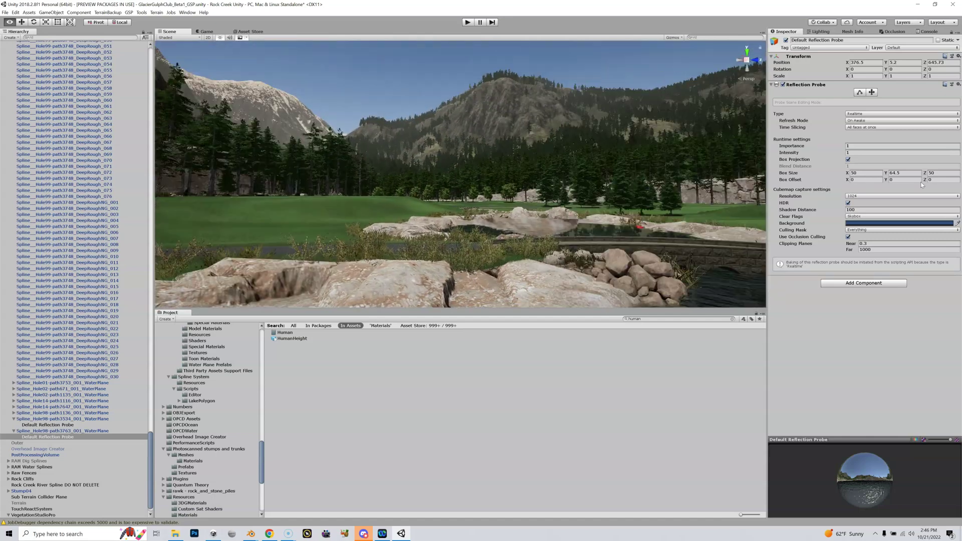
right_drag(38, 193, 245, 209)
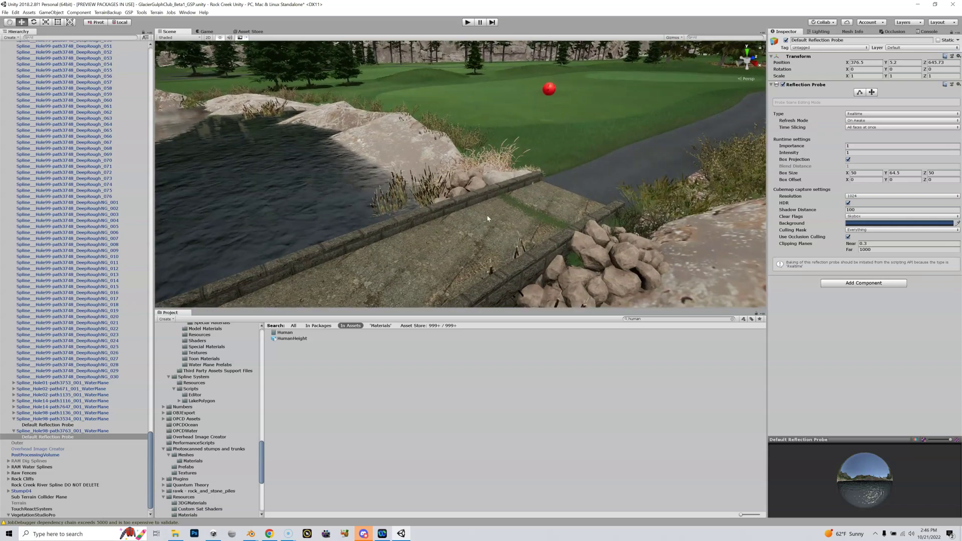
right_drag(428, 224, 745, 209)
key(w)
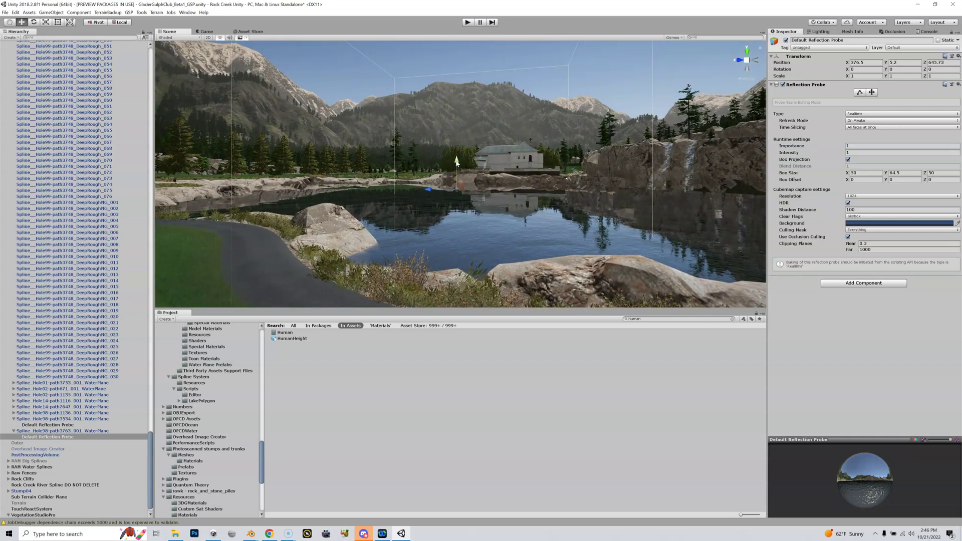
Lift the probe with the Y handle to 5.42, then look over the pond
mouse_move(456, 161)
mouse_down()
mouse_move(460, 85)
mouse_move(449, 160)
mouse_move(442, 129)
mouse_move(443, 151)
mouse_move(456, 150)
mouse_move(456, 160)
mouse_up()
right_drag(457, 159, 482, 200)
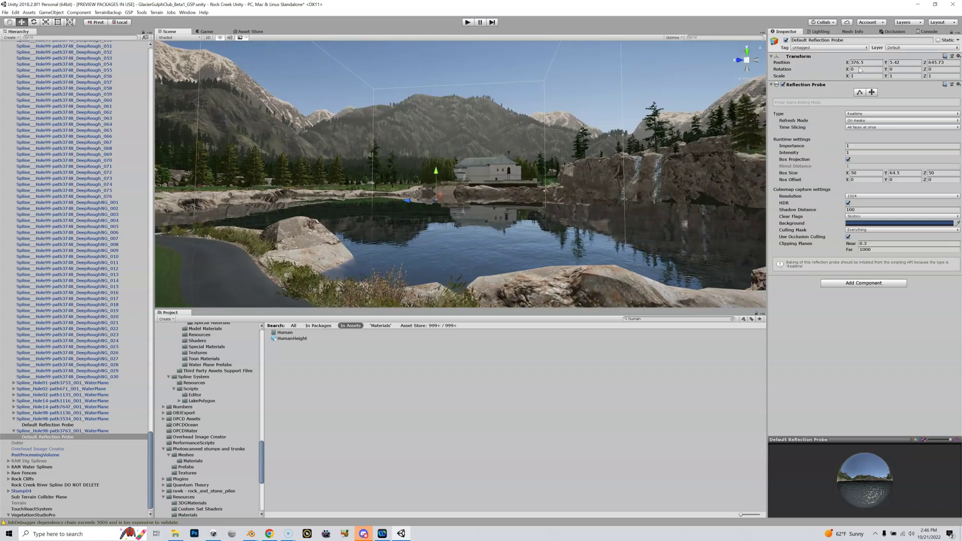